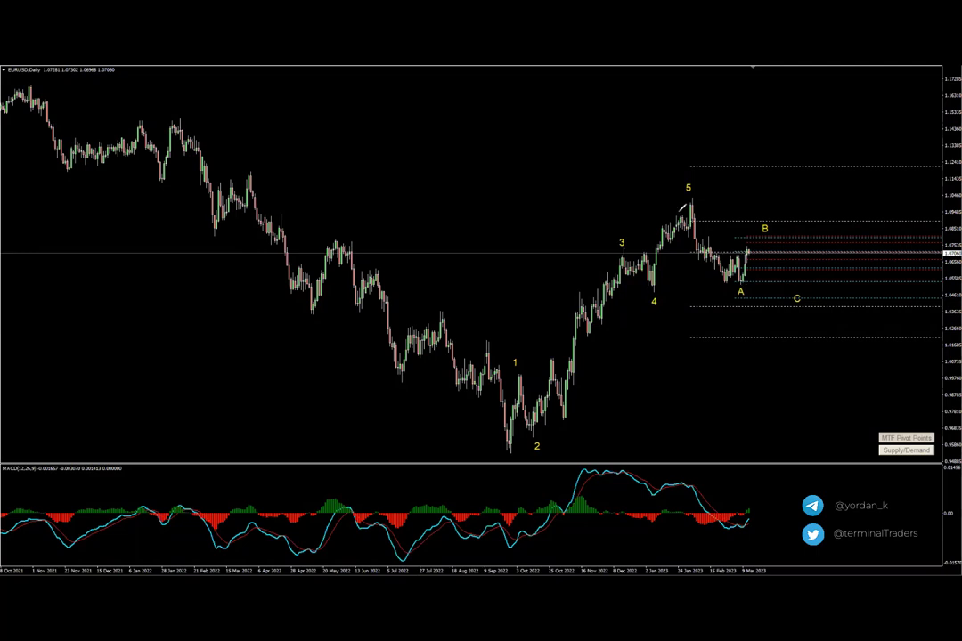
Step: Trace the wave 5 to A decline and the wave 2–3 rally, then erase the strokes
left_click_drag(715, 251, 729, 281)
mouse_move(494, 445)
left_mouse_down()
mouse_move(541, 403)
mouse_move(656, 233)
mouse_move(662, 191)
mouse_move(765, 236)
mouse_move(783, 279)
mouse_move(812, 218)
left_mouse_up()
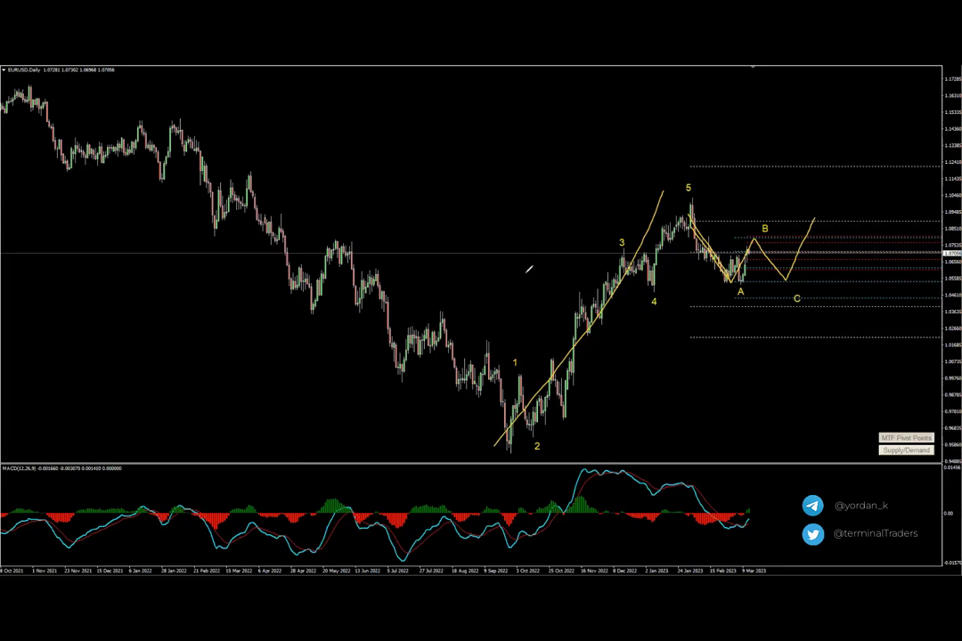
key("e")
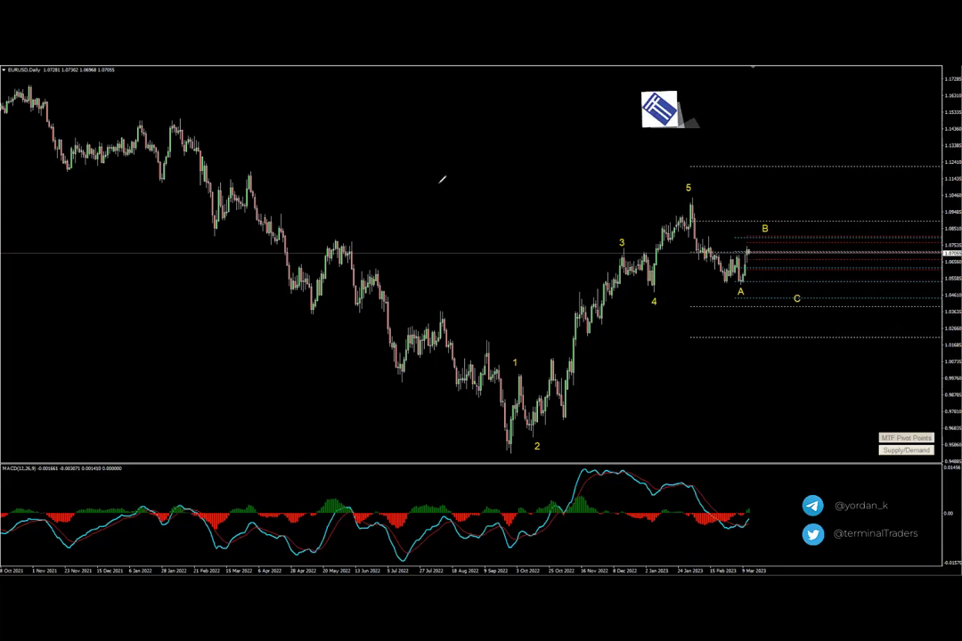
Step: Sketch a zigzag, a projected dip-and-rise from B and a box around B, then erase them
mouse_move(432, 212)
left_mouse_down()
mouse_move(440, 167)
mouse_move(482, 123)
left_mouse_up()
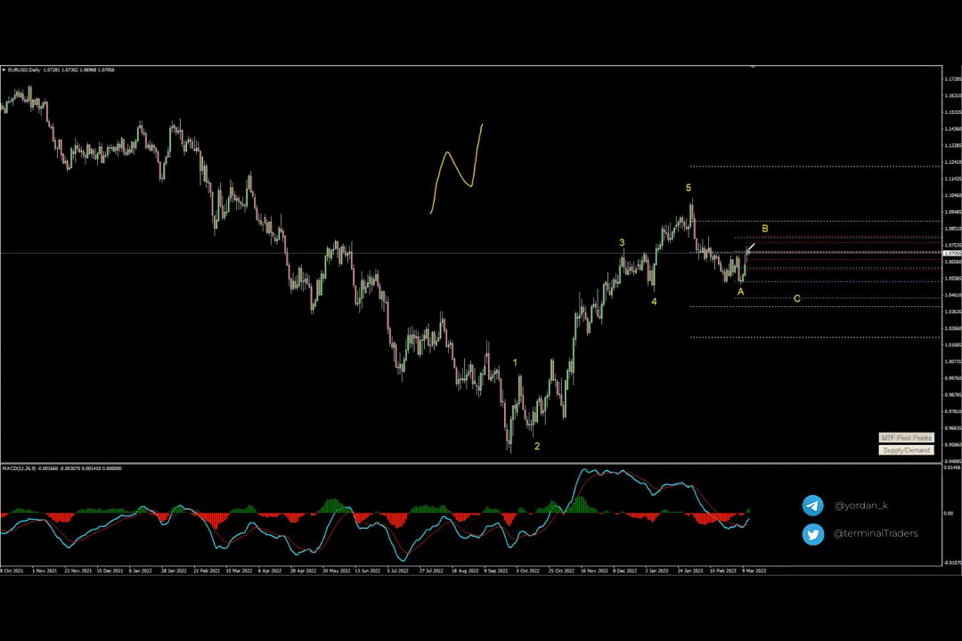
mouse_move(751, 247)
left_mouse_down()
mouse_move(759, 268)
mouse_move(773, 231)
left_mouse_up()
mouse_move(775, 213)
left_mouse_down()
mouse_move(735, 278)
mouse_move(784, 206)
left_mouse_up()
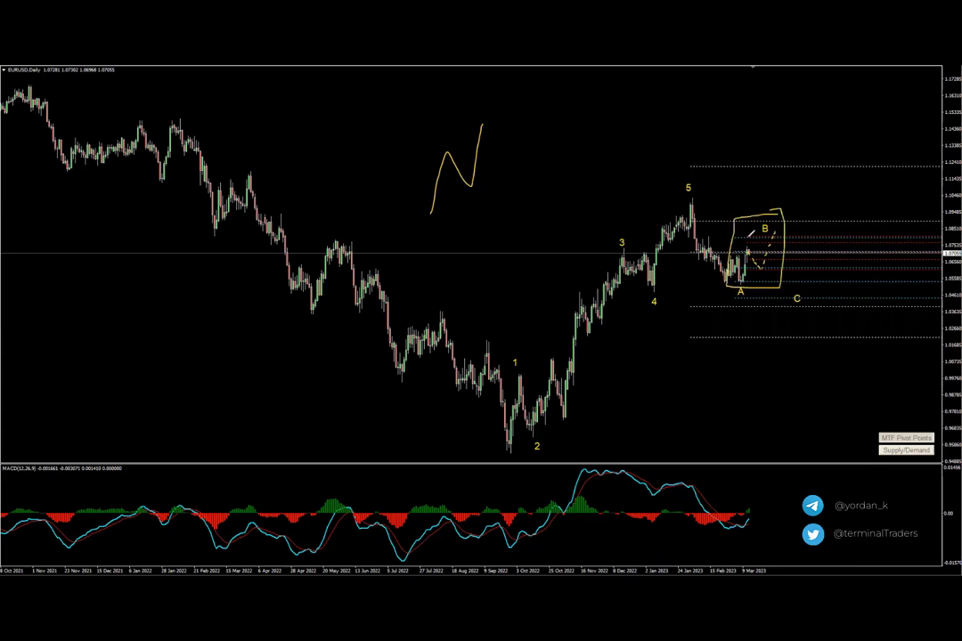
mouse_move(724, 178)
left_mouse_down()
mouse_move(741, 215)
mouse_move(755, 219)
left_mouse_up()
key("e")
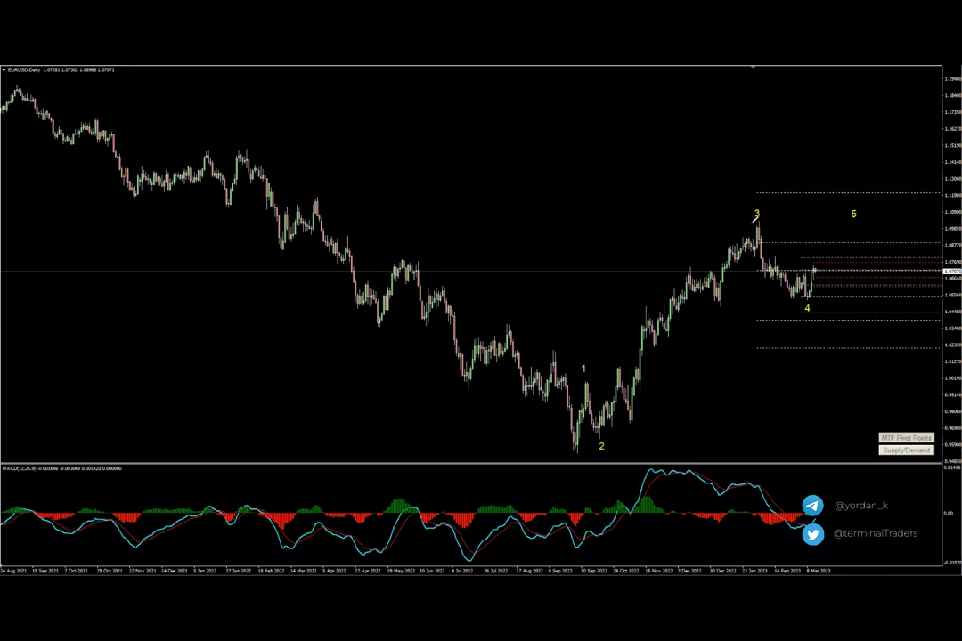
Step: Sketch a zigzag labelled A, B, C mid-chart and trace the wave 3 to wave 4 decline
mouse_move(752, 229)
left_mouse_down()
mouse_move(772, 273)
mouse_move(803, 302)
left_mouse_up()
left_click_drag(527, 205, 590, 269)
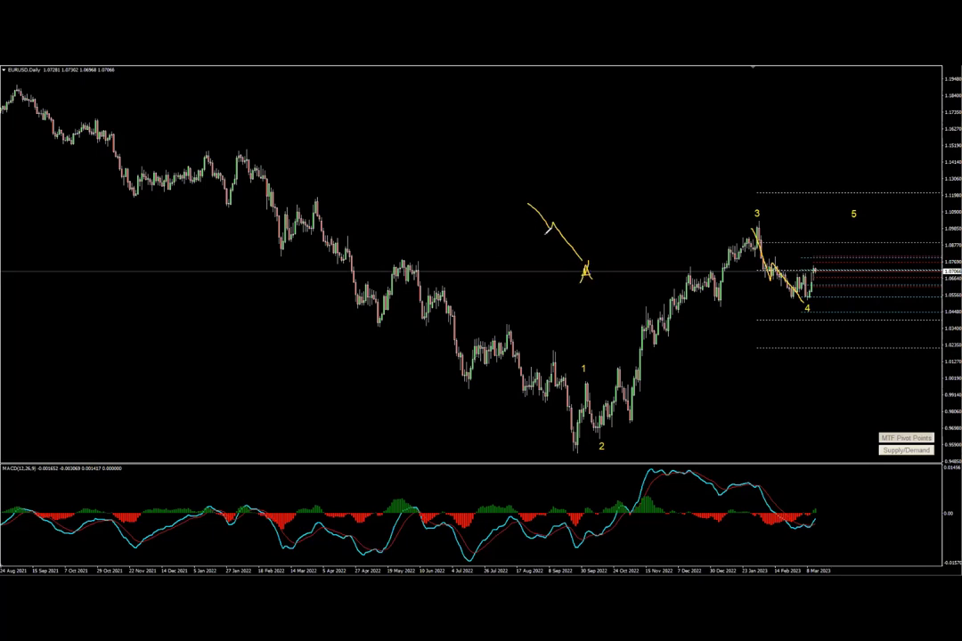
mouse_move(540, 234)
left_mouse_down()
mouse_move(543, 245)
mouse_move(556, 222)
left_mouse_up()
mouse_move(607, 270)
left_mouse_down()
mouse_move(607, 281)
mouse_move(584, 283)
mouse_move(591, 272)
mouse_move(587, 283)
left_mouse_up()
mouse_move(758, 234)
left_mouse_down()
mouse_move(806, 300)
mouse_move(835, 258)
mouse_move(901, 321)
mouse_move(923, 215)
mouse_move(931, 233)
left_mouse_up()
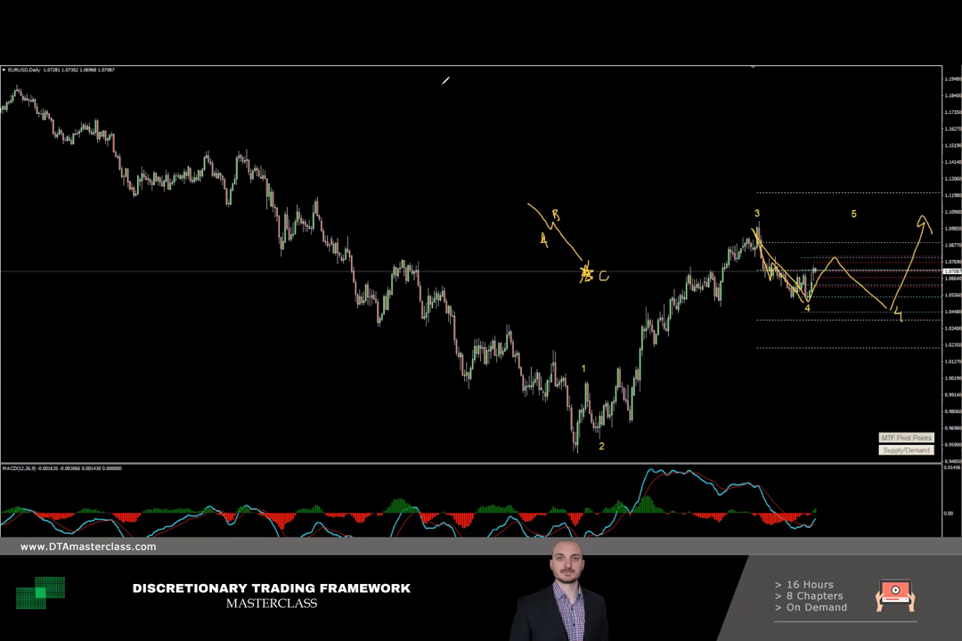
Step: Wipe all the hand-drawn sketches and letters off the daily chart with Escape
key("Escape")
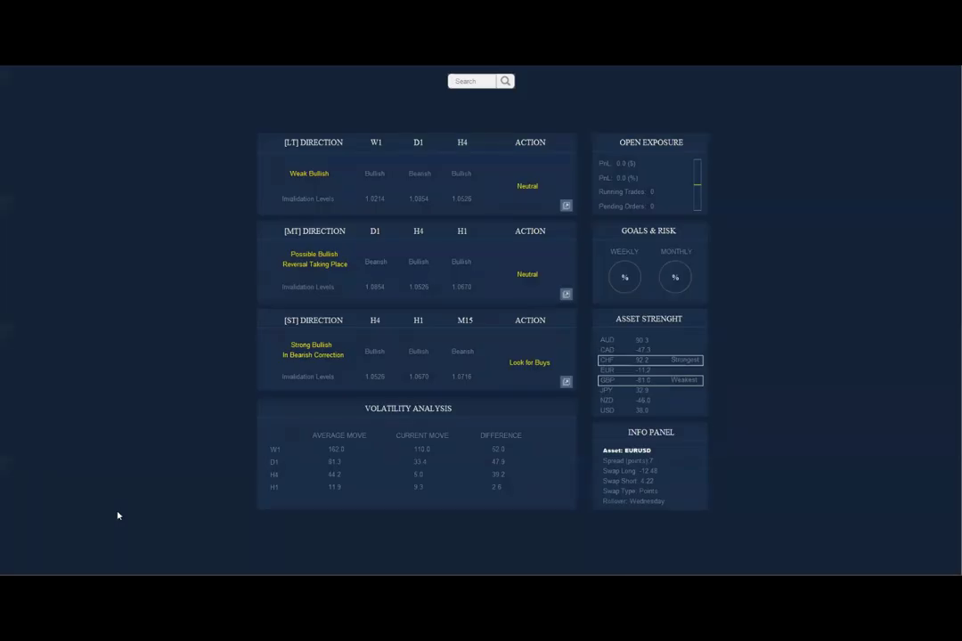
Step: Circle the short-term bias and H4/H1/M15 headings, underline 'Look for Buys', circle the medium-term reversal bias
mouse_move(301, 313)
left_mouse_down()
mouse_move(314, 365)
mouse_move(352, 351)
mouse_move(307, 311)
mouse_move(295, 326)
left_mouse_up()
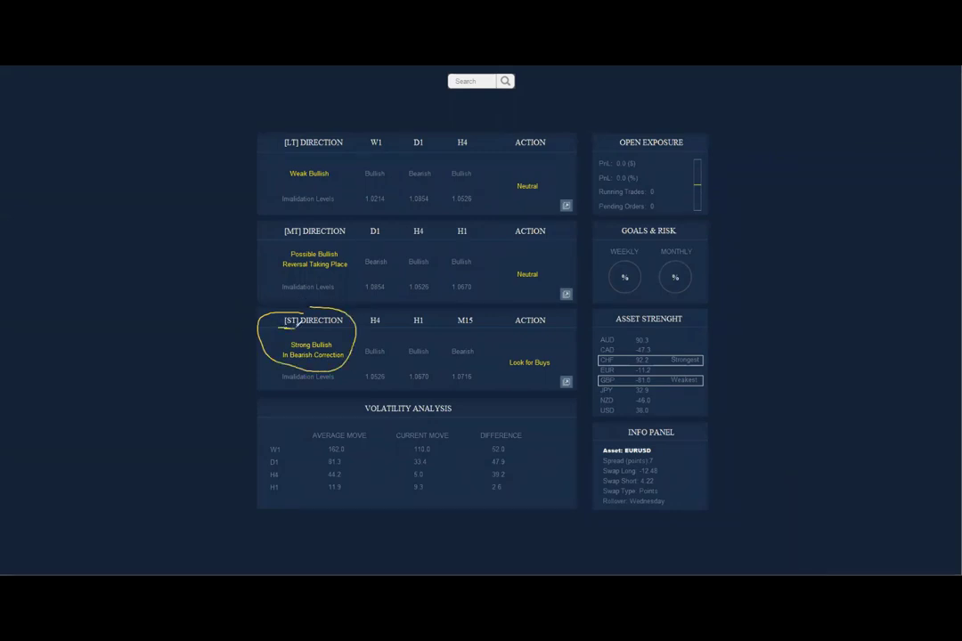
mouse_move(365, 309)
left_mouse_down()
mouse_move(455, 322)
mouse_move(424, 307)
mouse_move(375, 305)
left_mouse_up()
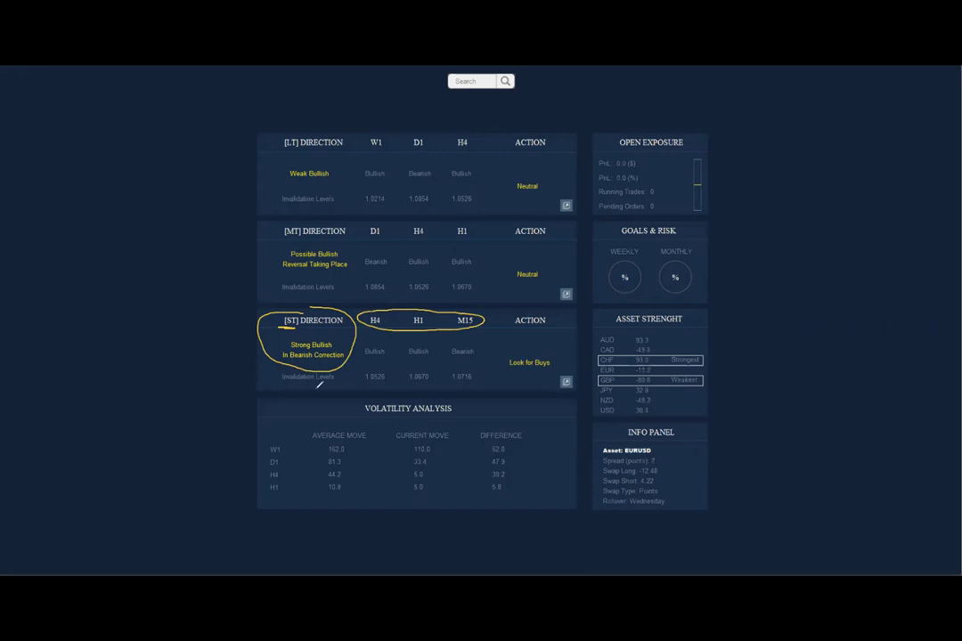
left_click_drag(518, 375, 543, 371)
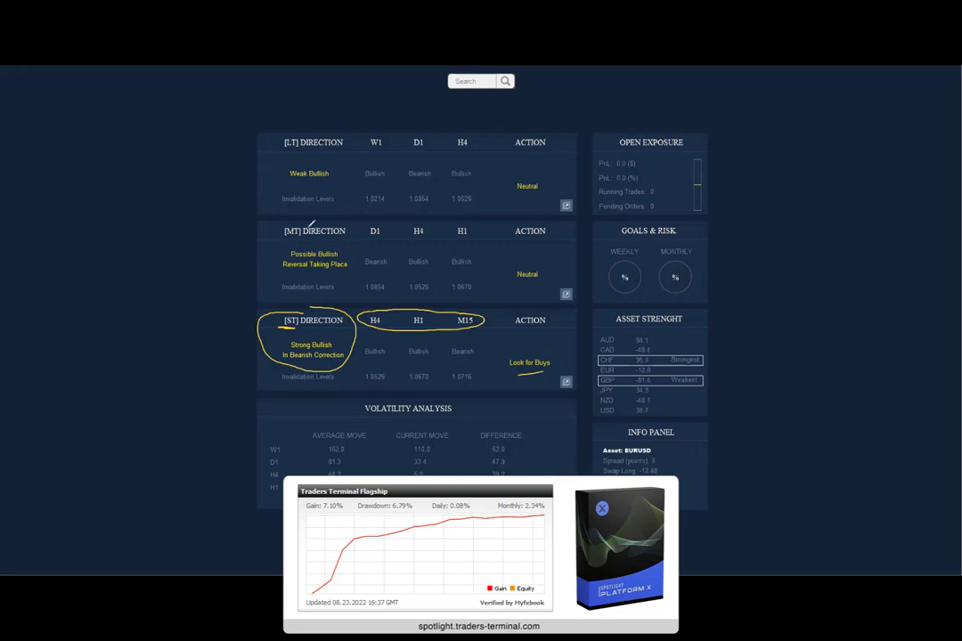
mouse_move(305, 223)
left_mouse_down()
mouse_move(330, 274)
mouse_move(308, 218)
left_mouse_up()
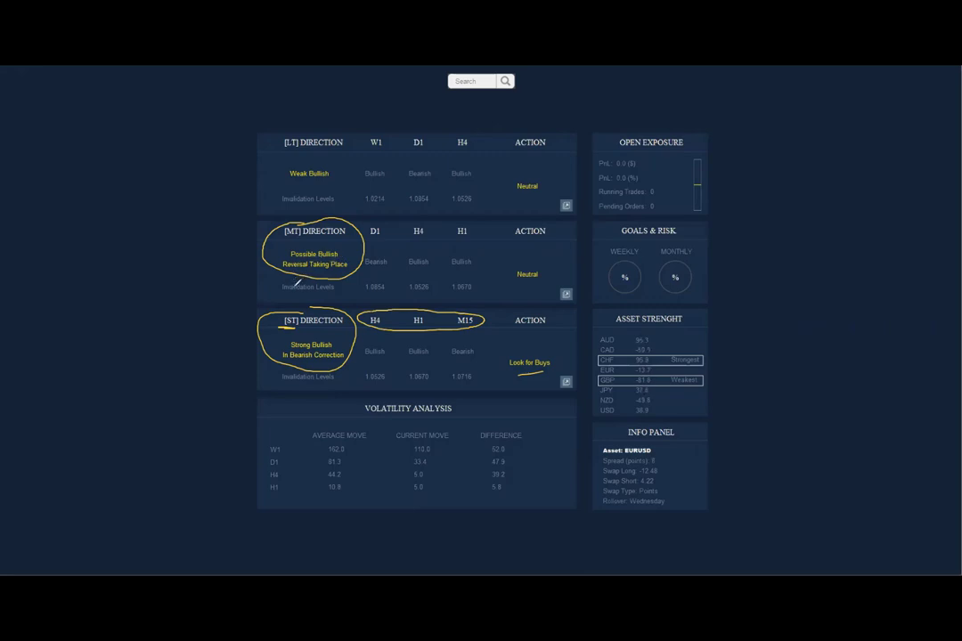
Step: Circle medium-term 'Neutral', sketch zigzag and dip-recovery paths, and arrow the short- and medium-term panels
left_click_drag(522, 261, 550, 274)
left_click_drag(73, 360, 144, 300)
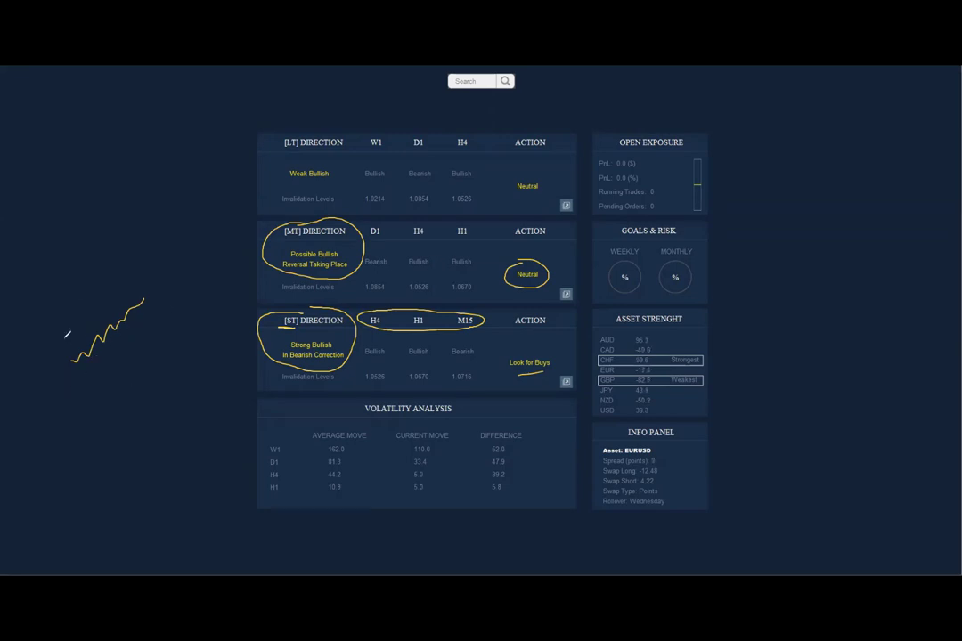
left_click_drag(111, 381, 231, 295)
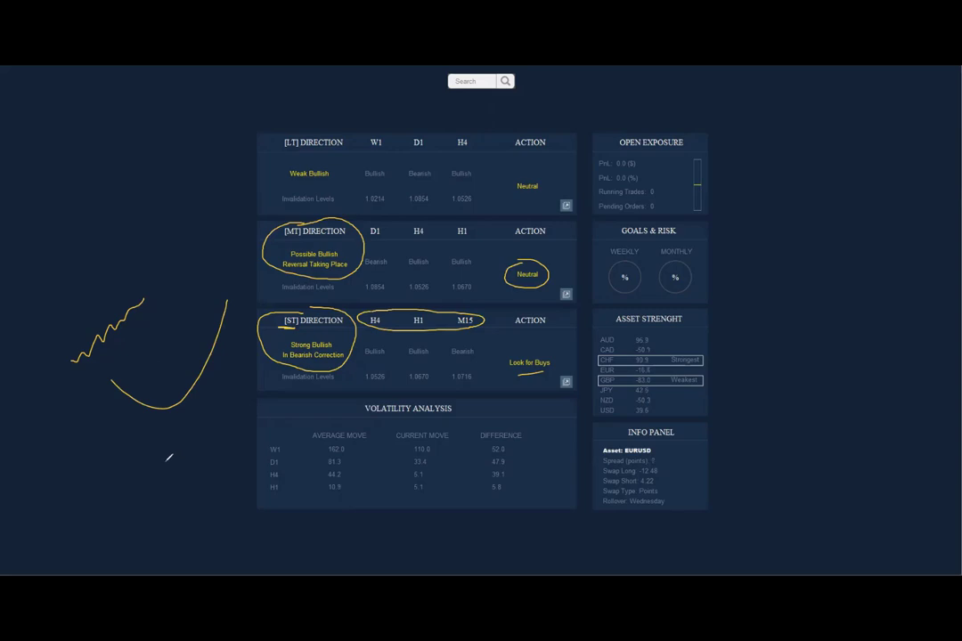
mouse_move(195, 431)
left_mouse_down()
mouse_move(260, 377)
mouse_move(261, 388)
left_mouse_up()
left_click_drag(187, 231, 235, 250)
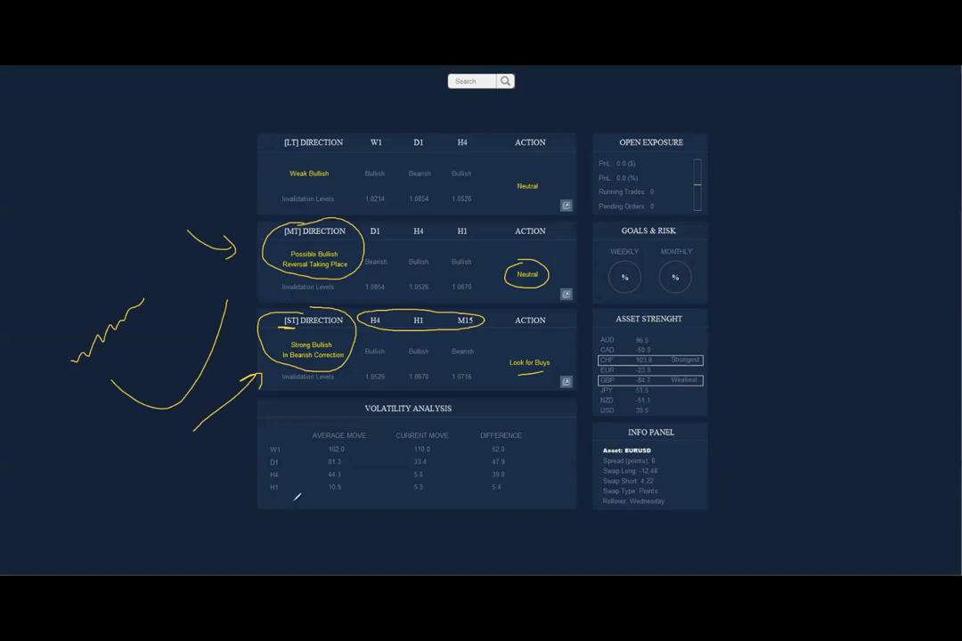
Step: Clear the dashboard ink, draw and delete trendlines under the lows, then switch EURUSD to H4
key("e")
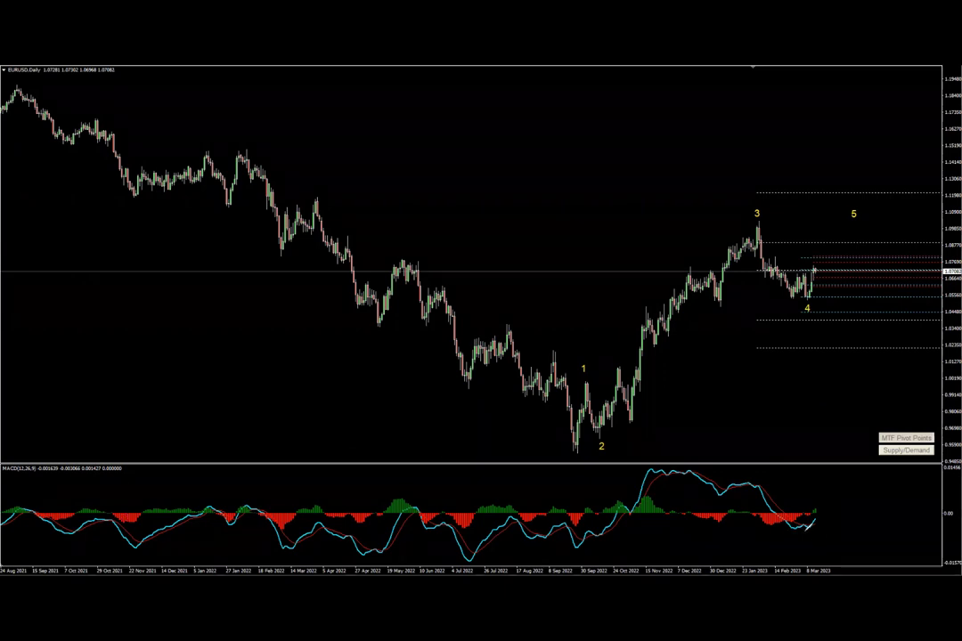
left_click_drag(788, 534, 819, 531)
left_click_drag(785, 303, 822, 300)
key("BackSpace")
key("BackSpace")
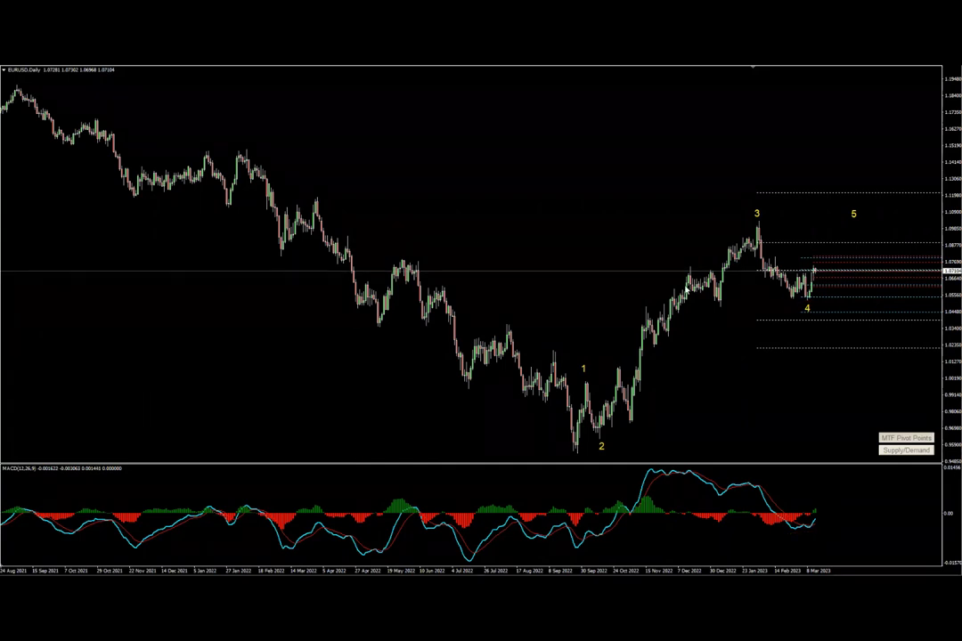
type("H4")
key("Return")
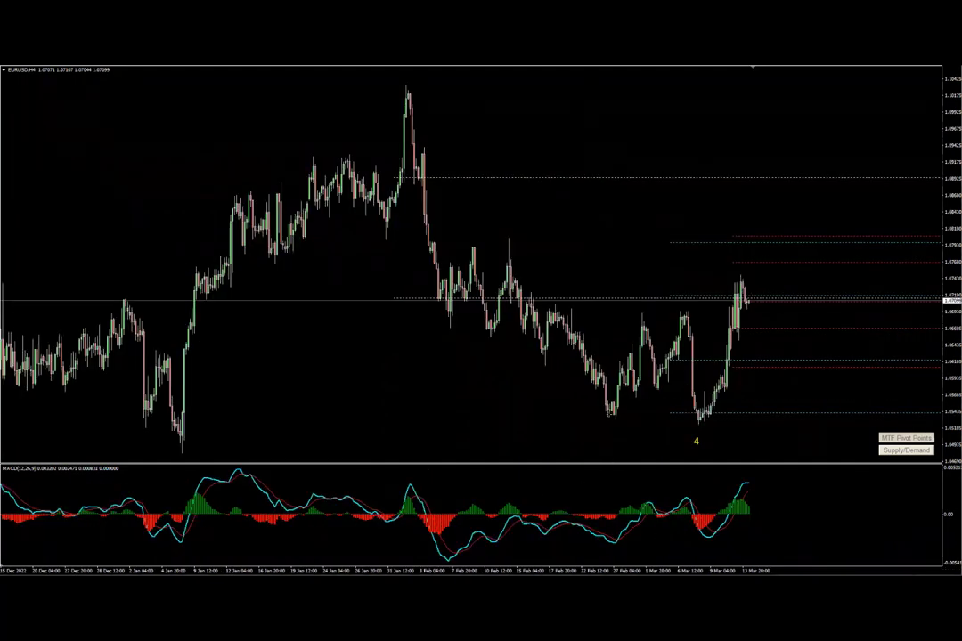
Step: Draw a red rectangle across the H4 lows and mark the recent highs with a line and circle
left_click_drag(608, 416, 709, 421)
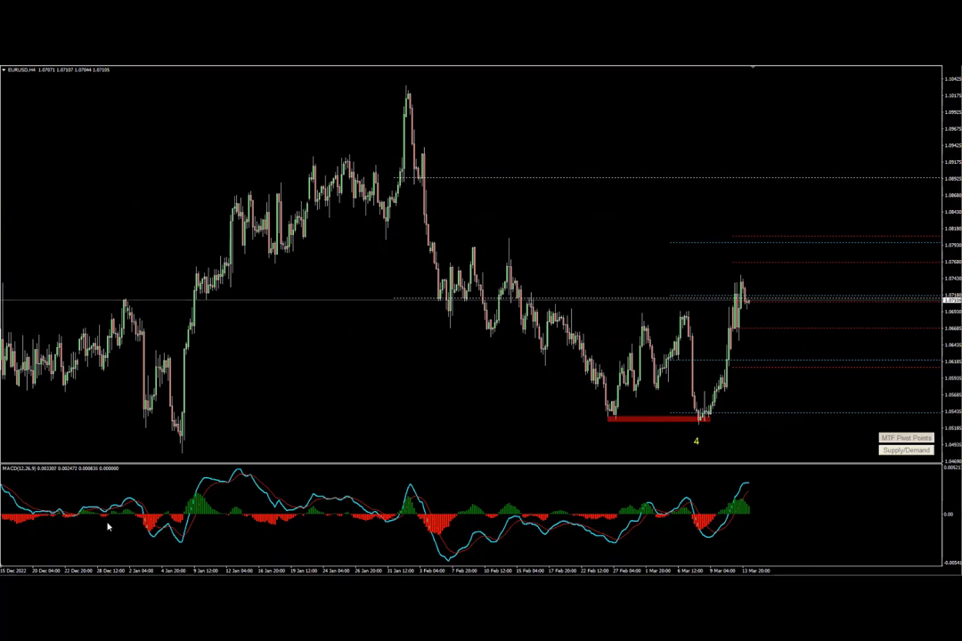
left_click_drag(638, 314, 752, 313)
mouse_move(632, 308)
left_mouse_down()
mouse_move(708, 304)
mouse_move(691, 315)
mouse_move(670, 297)
left_mouse_up()
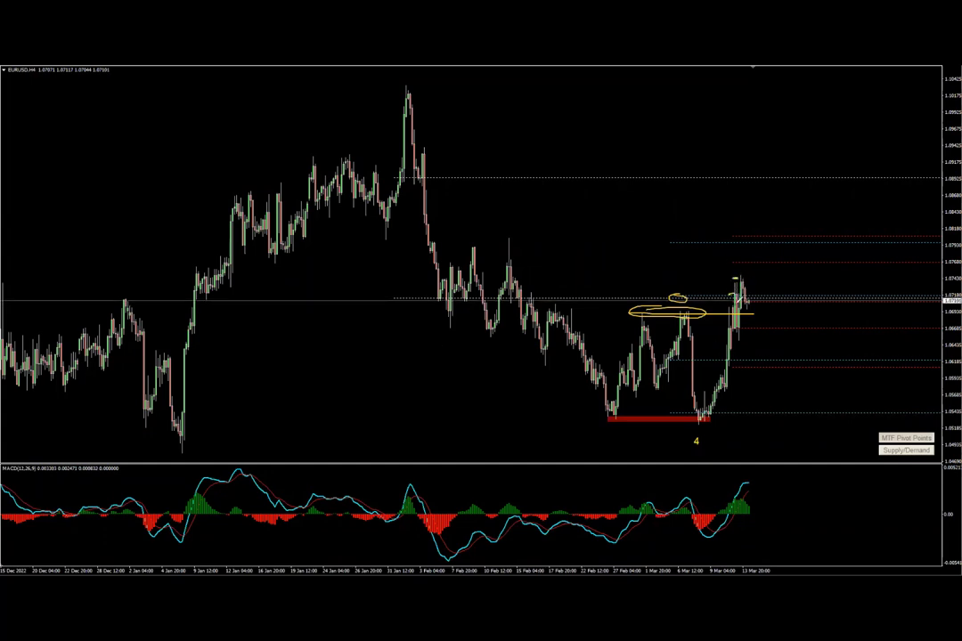
Step: Circle the latest candles, add an arrow to the red support zone, then erase all pen ink
mouse_move(736, 279)
left_mouse_down()
mouse_move(744, 314)
mouse_move(741, 282)
left_mouse_up()
key("ctrl+z")
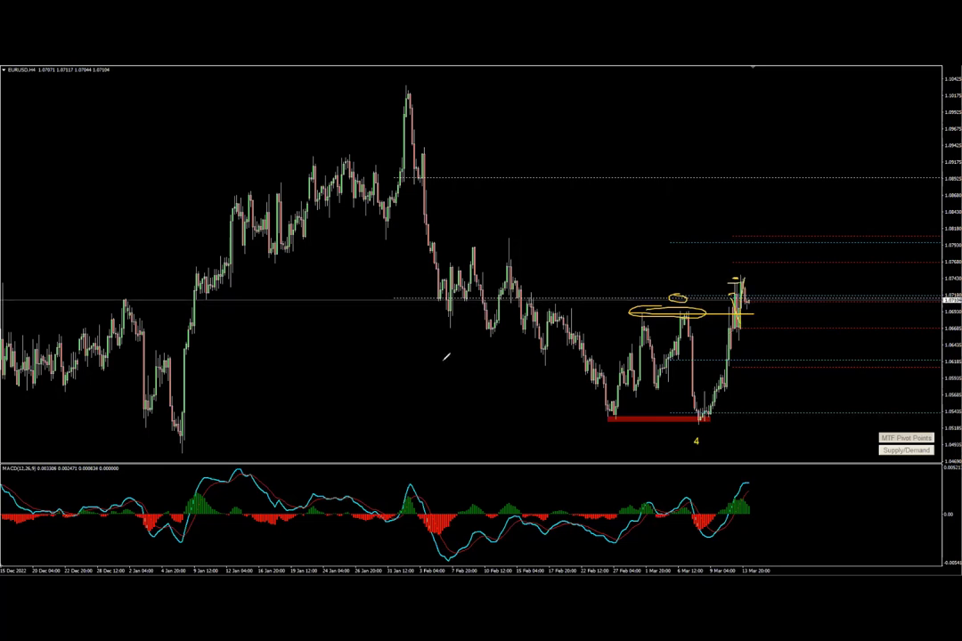
mouse_move(767, 285)
left_mouse_down()
mouse_move(770, 306)
mouse_move(763, 289)
left_mouse_up()
left_click_drag(556, 426, 579, 441)
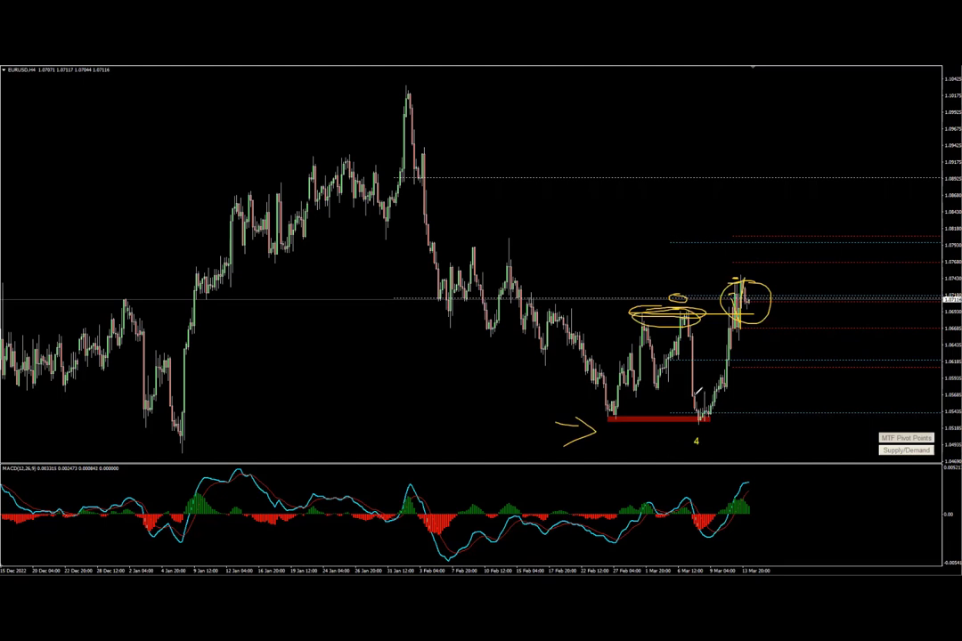
key("Escape")
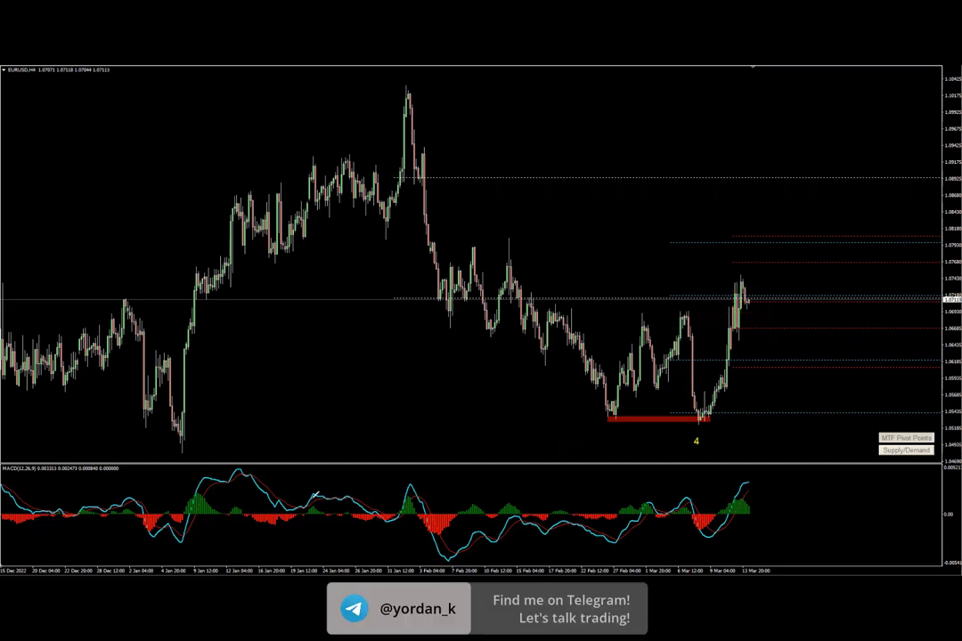